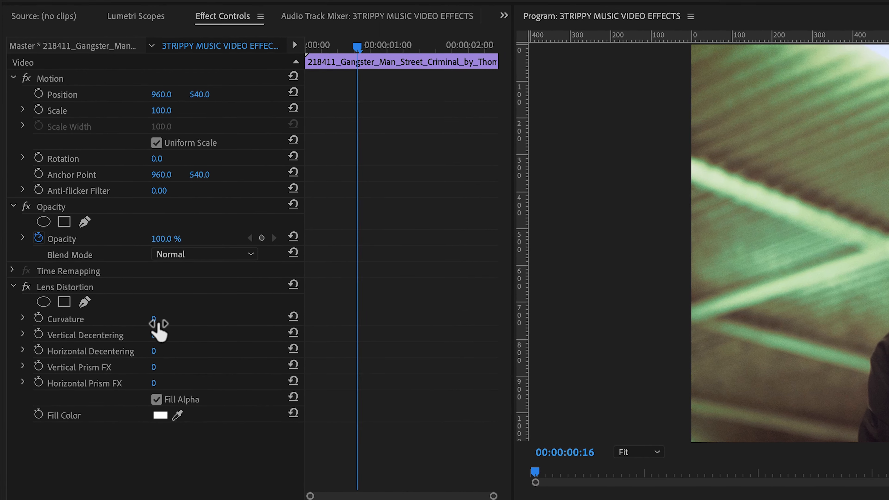
- Set the Lens Distortion curvature of the first clip to -85
drag(136, 279, 126, 279)
drag(157, 318, 147, 318)
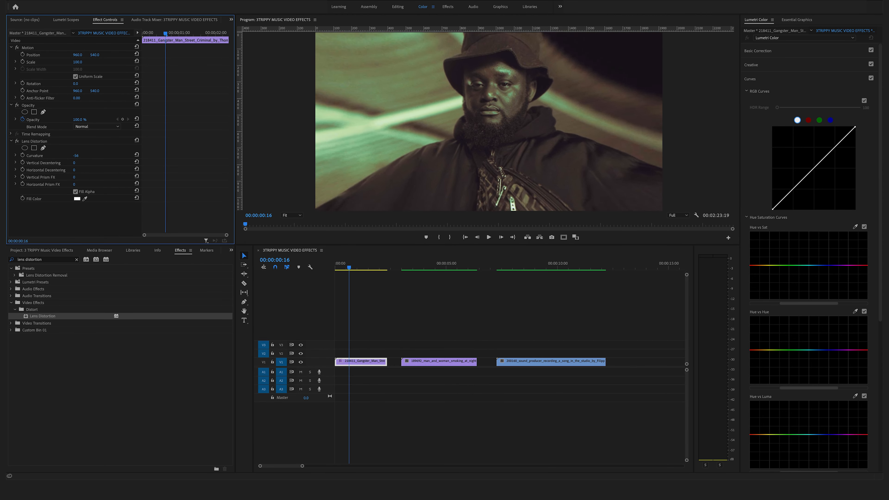
mouse_move(76, 156)
mouse_down()
mouse_move(61, 156)
mouse_move(114, 156)
mouse_move(68, 156)
mouse_move(83, 166)
mouse_up()
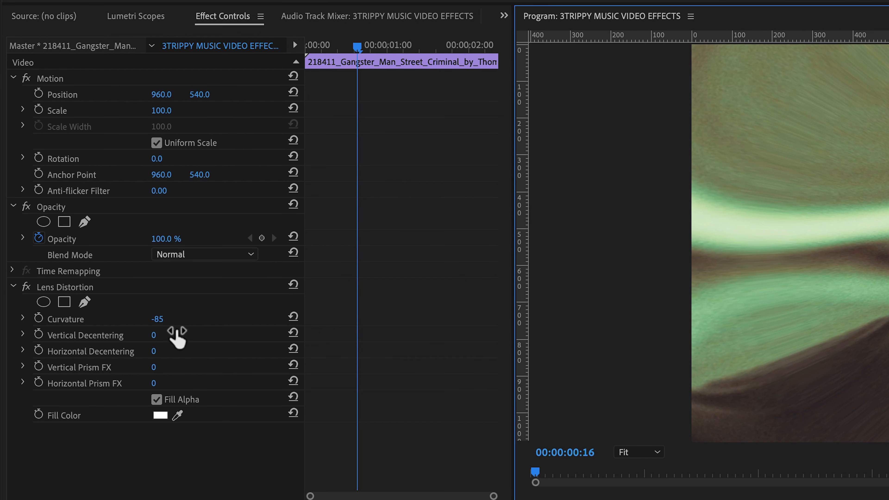
- Add an inverted ellipse mask to the Lens Distortion effect and stretch it around the man's head and torso
click(43, 301)
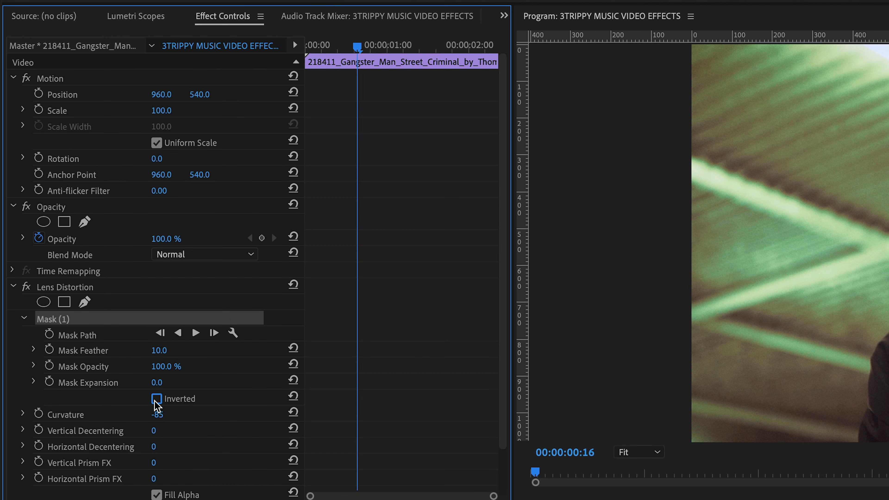
click(156, 399)
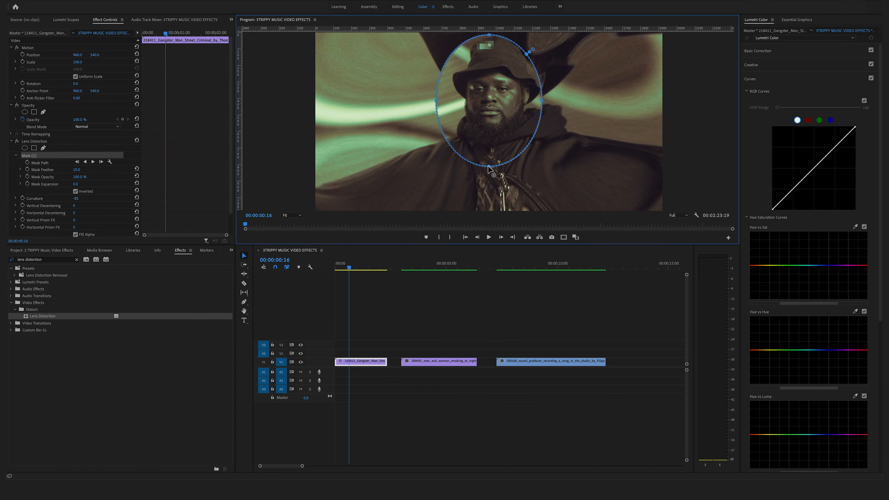
drag(489, 170, 491, 217)
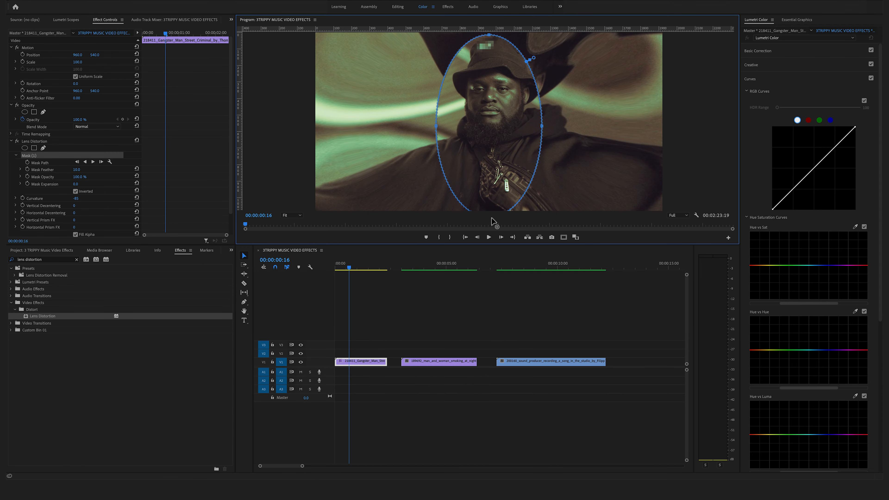
drag(437, 128, 413, 126)
drag(542, 127, 576, 126)
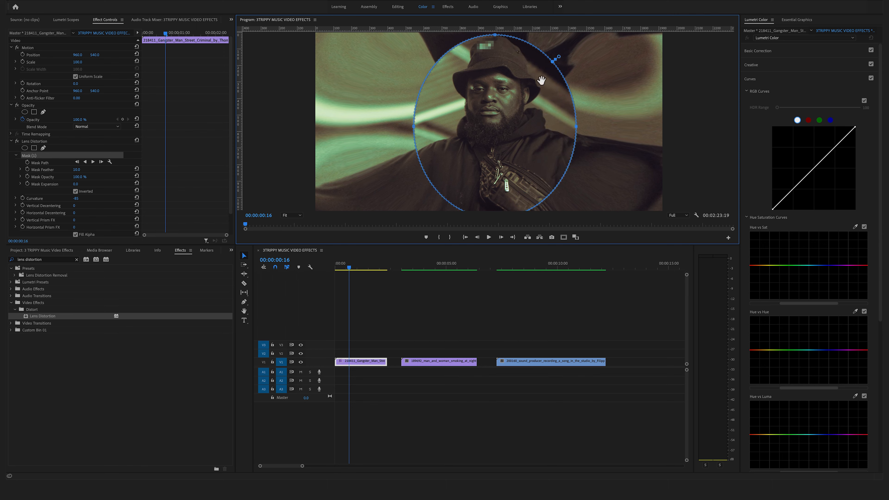
drag(413, 127, 420, 142)
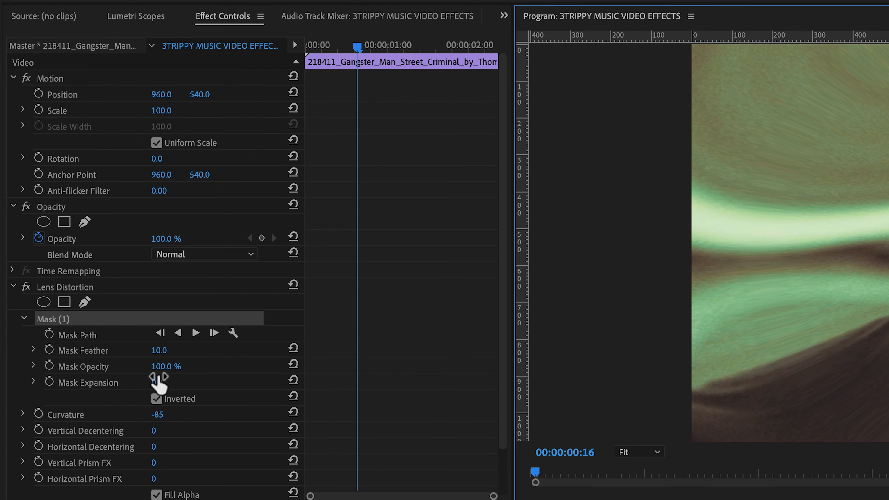
- Set the Lens Distortion mask's feather to 155 and widen the ellipse on both sides of the man
drag(160, 353, 231, 353)
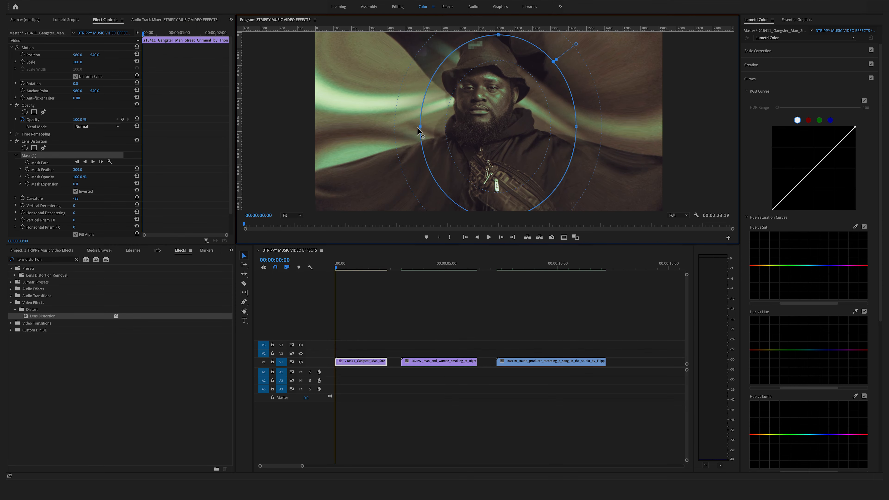
drag(422, 127, 383, 143)
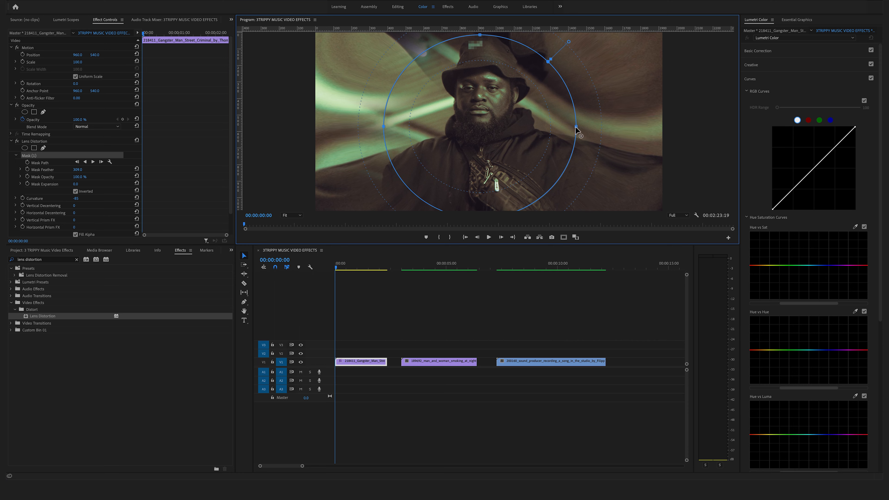
drag(575, 127, 612, 130)
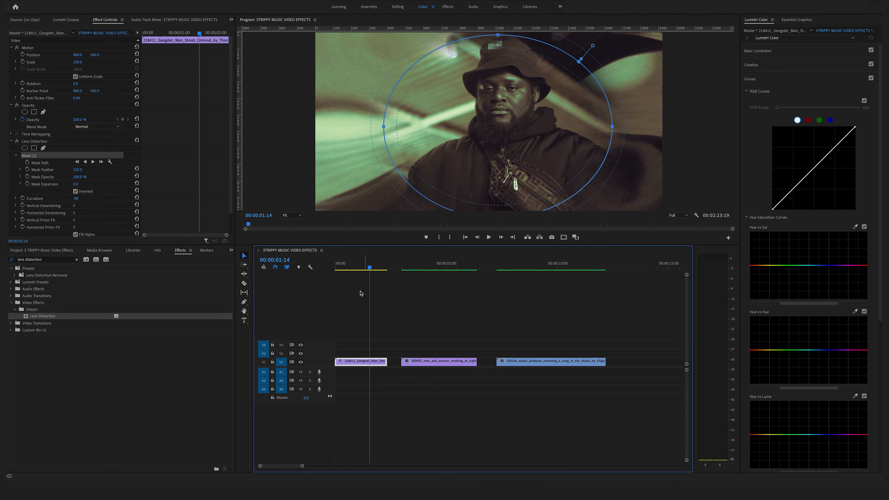
- Play the first clip from its start to check the masked distortion, and return to the beginning
key(Home)
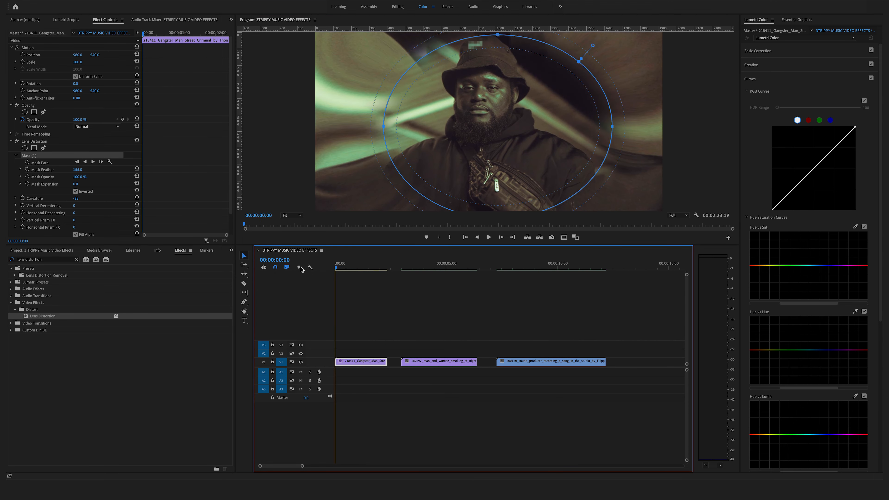
key(space)
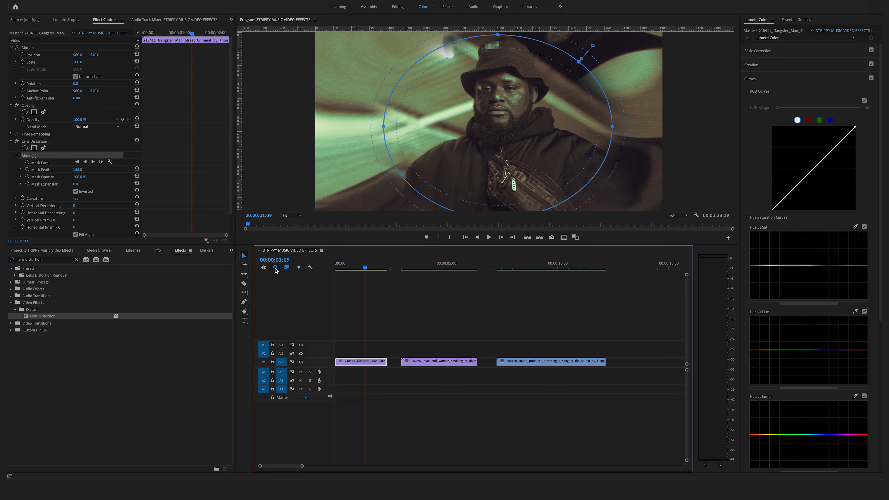
key(Home)
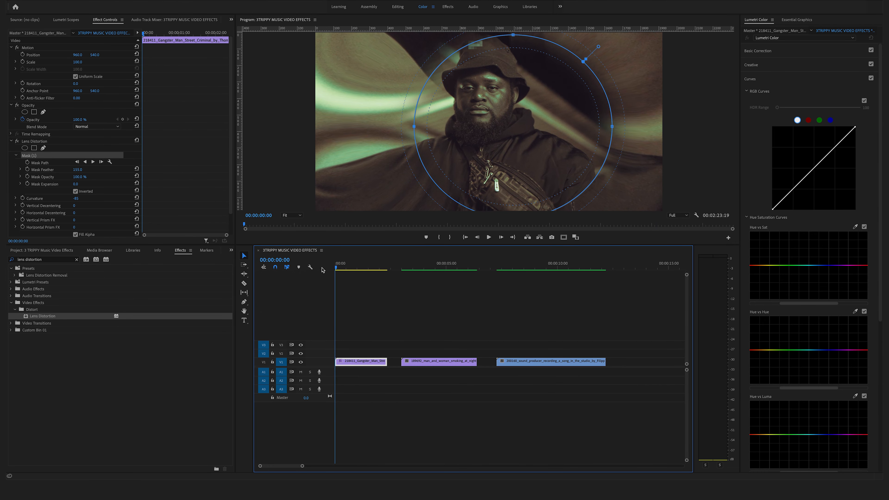
- Create a 1920 × 1080 adjustment layer at 25 fps with square pixels for the second clip
click(401, 269)
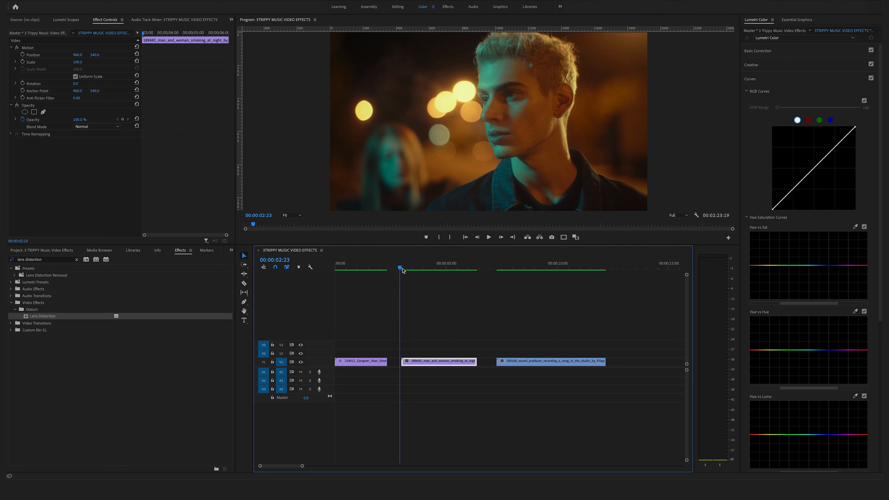
drag(402, 270, 406, 269)
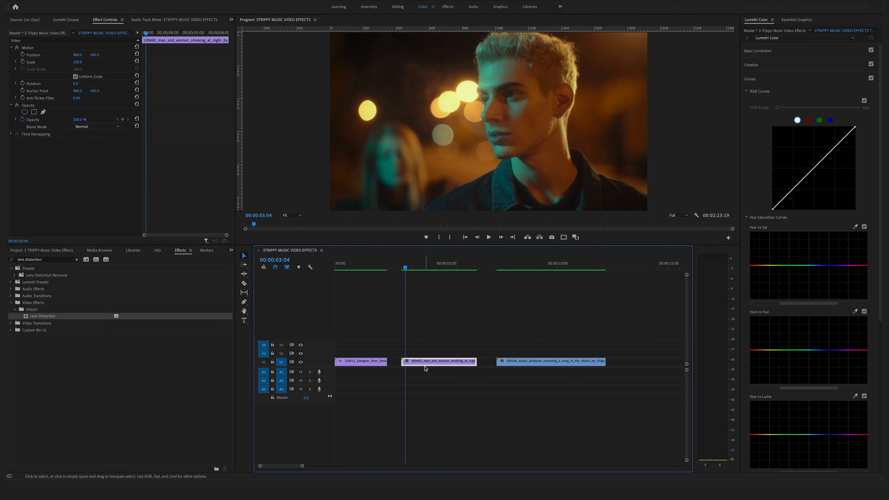
key(shift+1)
key(ctrl+s)
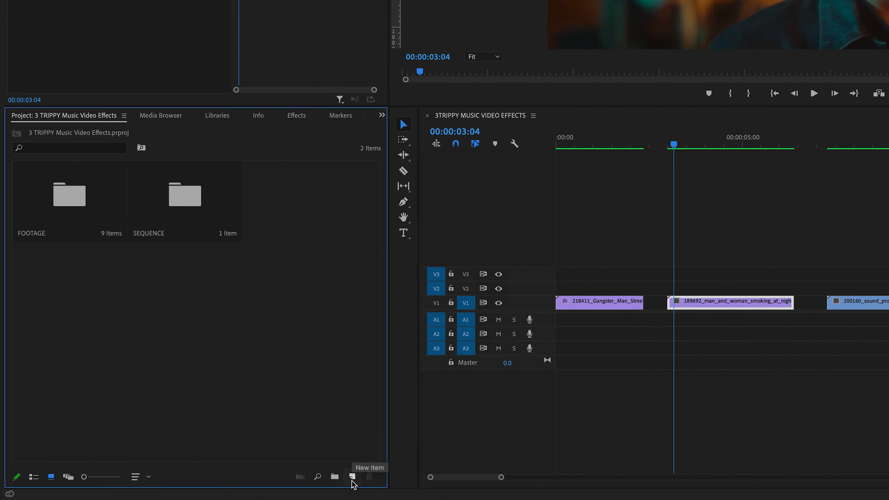
click(352, 479)
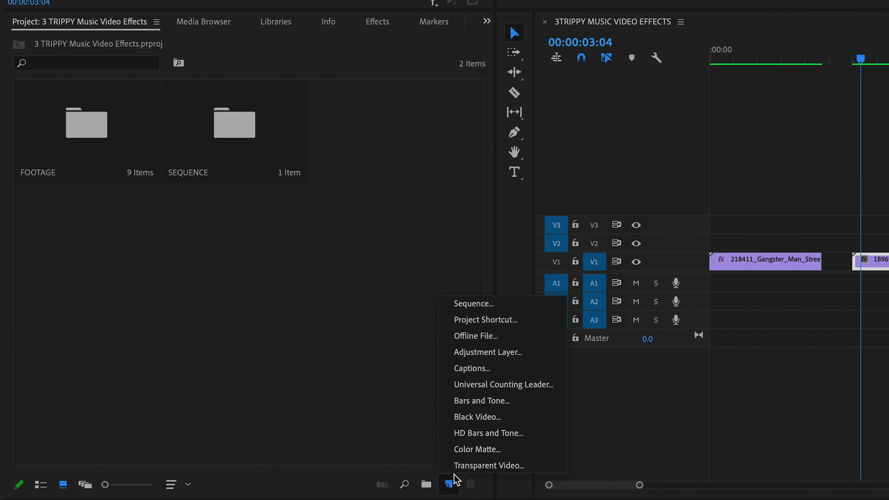
click(532, 358)
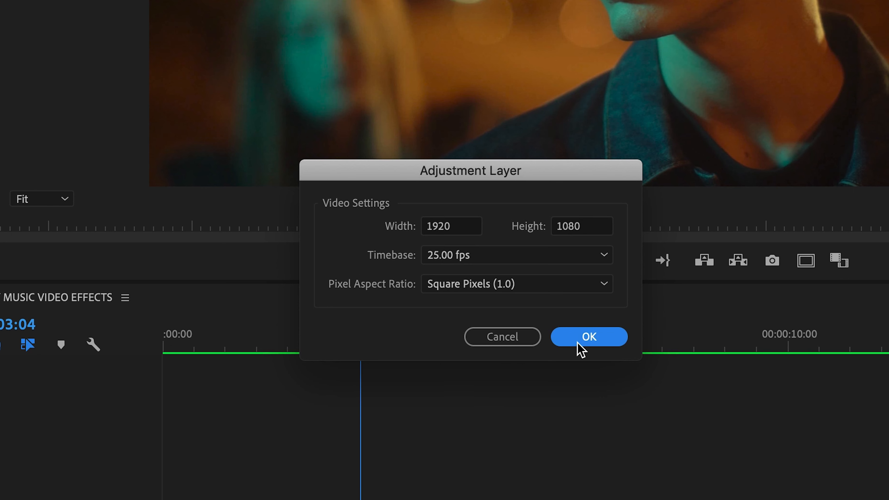
click(592, 339)
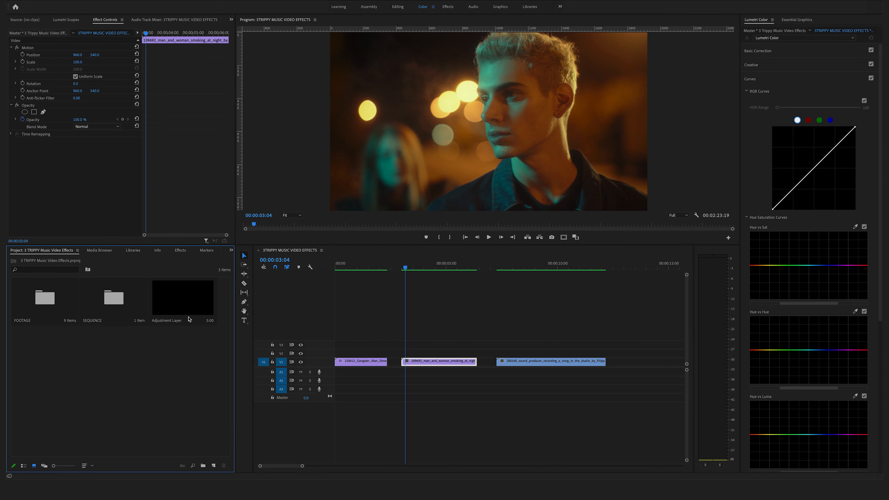
- Place the adjustment layer on V2 above the second clip and trim it to the clip's length
click(196, 310)
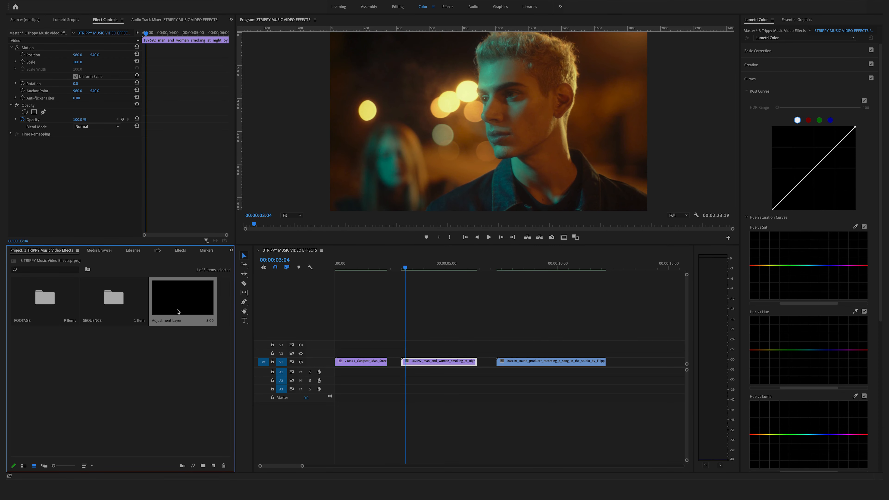
drag(172, 308, 400, 355)
drag(511, 353, 477, 354)
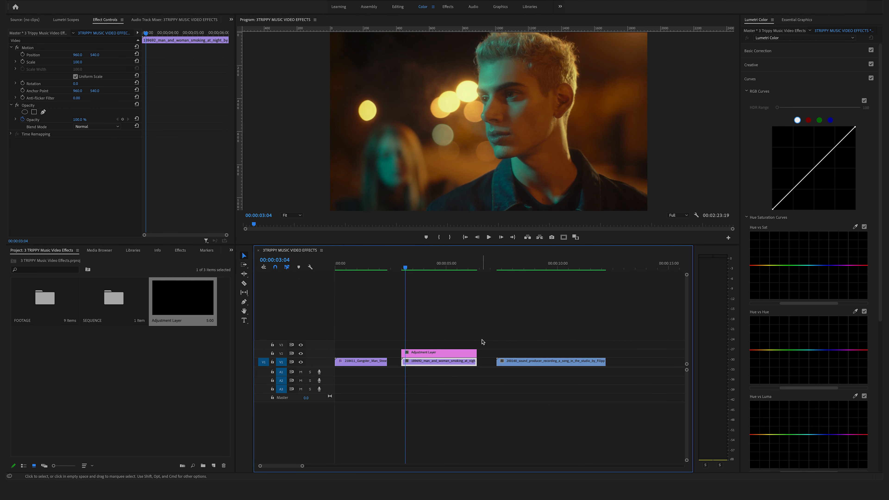
- Find the Color Balance (HLS) effect and apply it to the adjustment layer
key(shift+7)
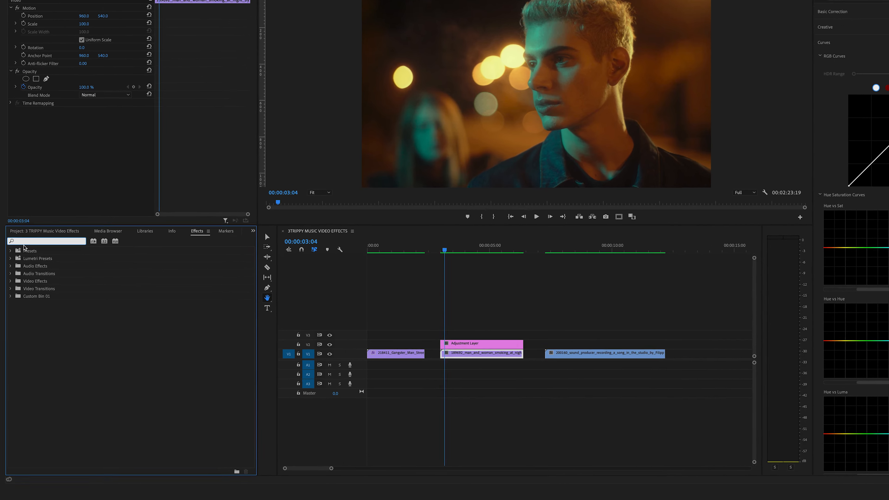
text(HLS)
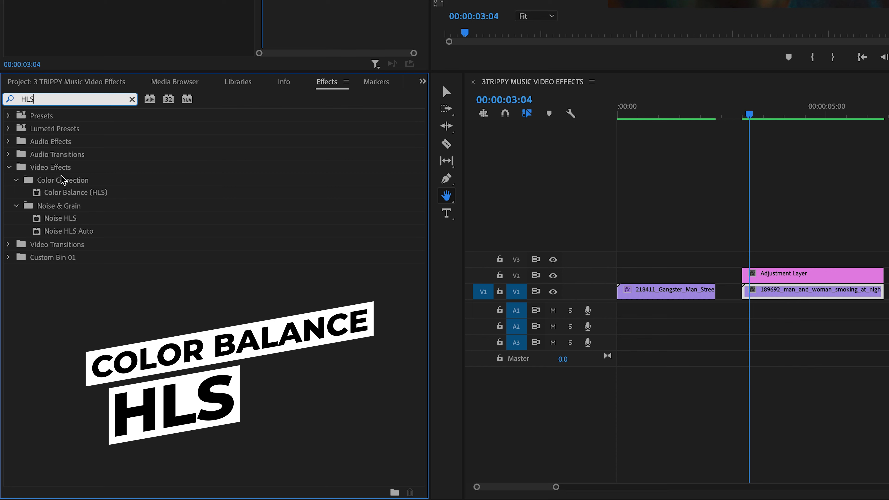
click(71, 196)
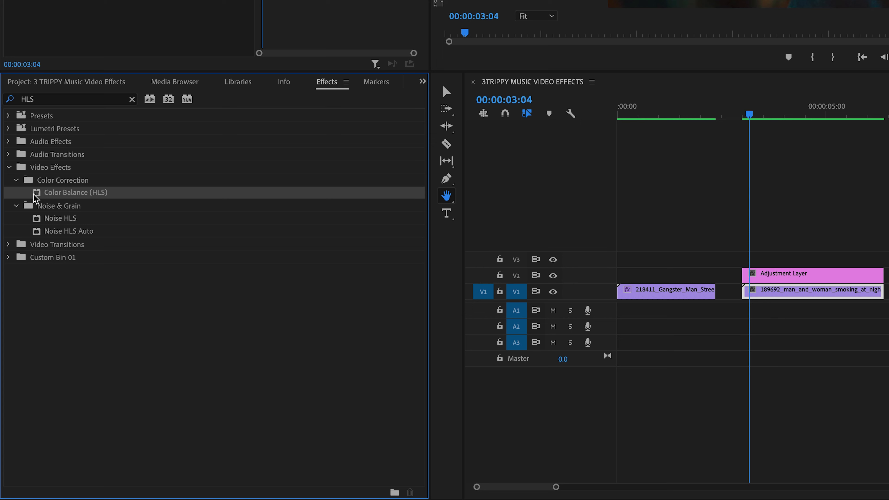
drag(35, 198, 795, 280)
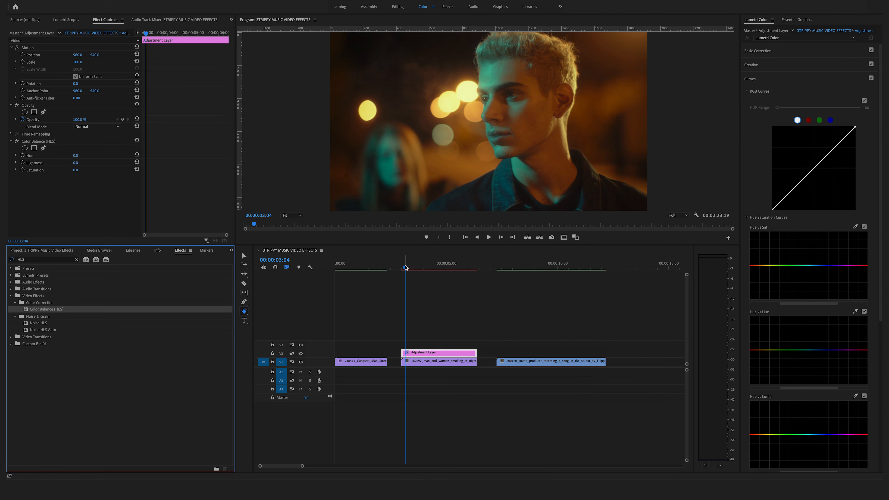
- Keyframe the adjustment layer's Hue from 0 at 00:00:03:00 to about 1x288° at 00:00:06:09, and play back the color shift
drag(406, 268, 402, 270)
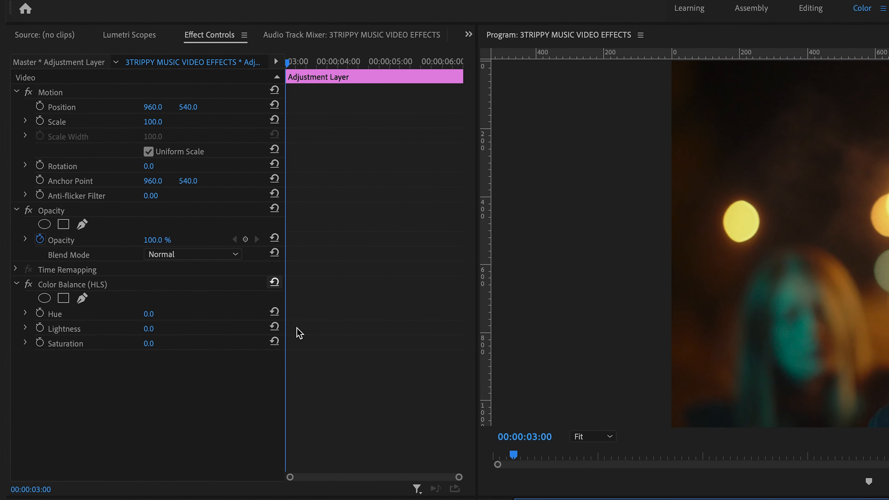
click(40, 313)
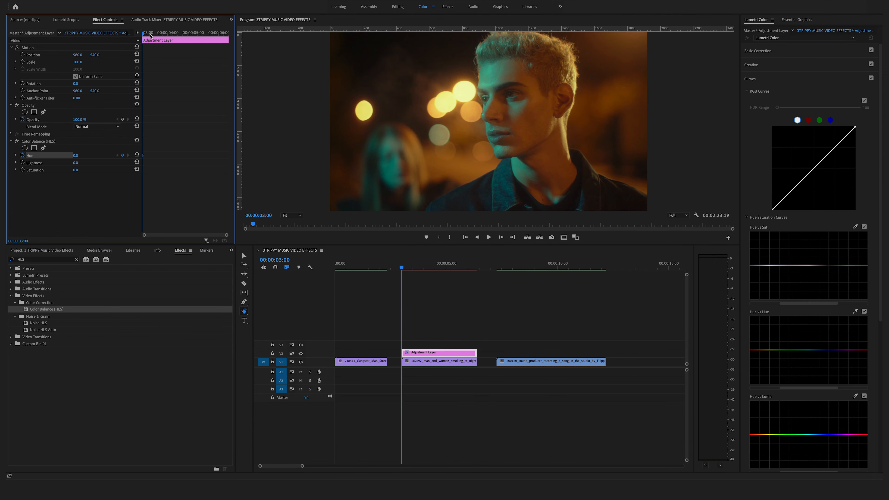
drag(301, 64, 405, 72)
drag(200, 39, 229, 43)
key(Right)
key(Left)
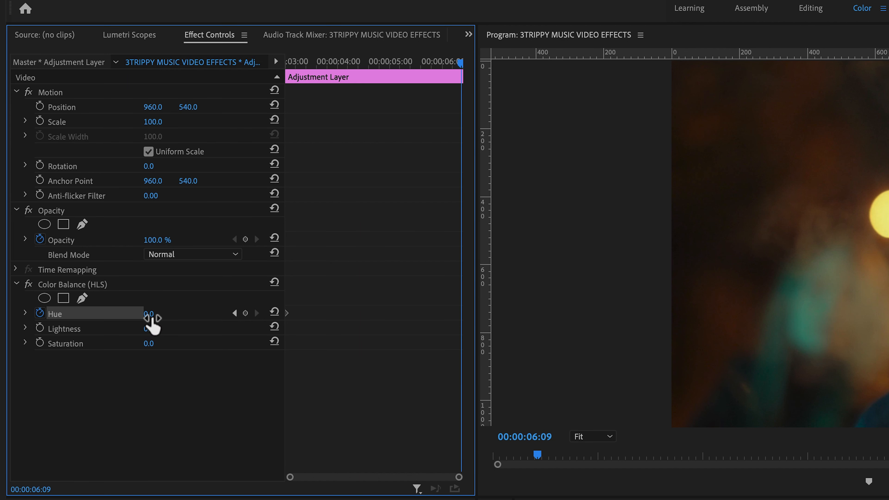
drag(153, 313, 351, 314)
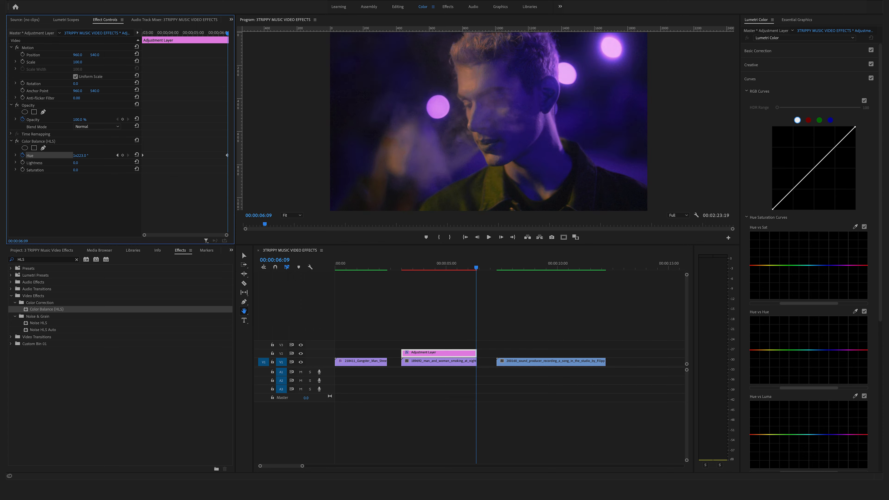
drag(80, 155, 99, 155)
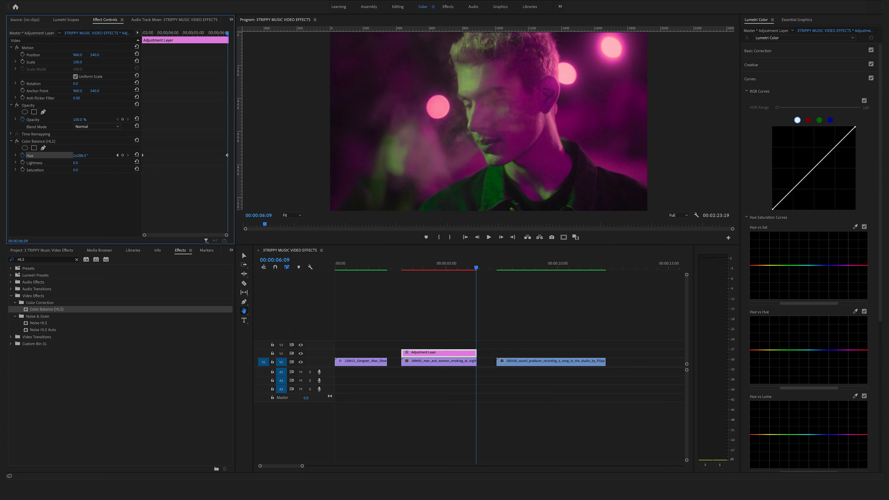
drag(477, 269, 403, 271)
key(space)
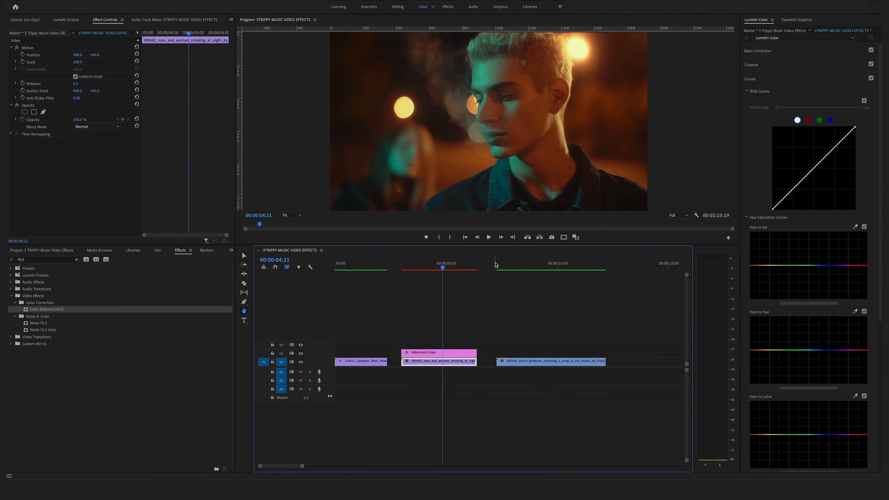
- Duplicate the third clip, the sound producer footage, onto the track above it
mouse_move(496, 264)
mouse_down()
mouse_move(518, 261)
mouse_move(501, 268)
mouse_up()
key(v)
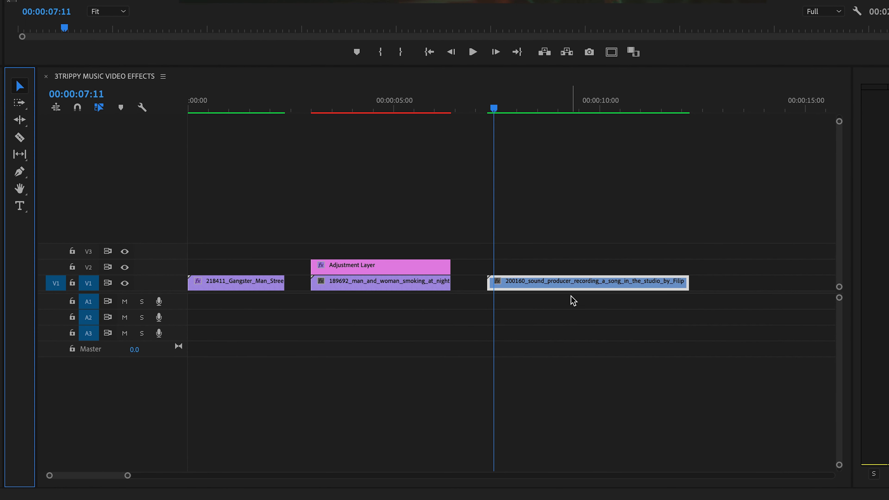
key(alt)
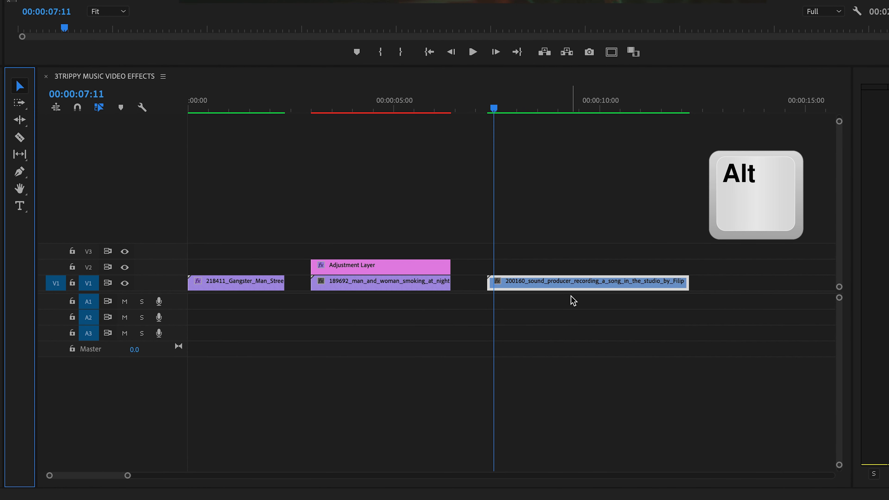
drag(552, 290, 536, 270)
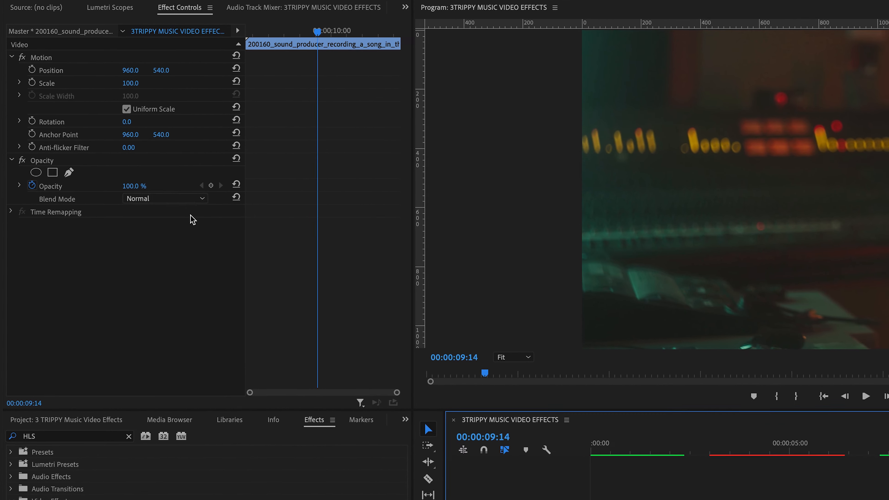
- Set the duplicate clip's blend mode to Lighten and shift its horizontal position to 742
click(194, 202)
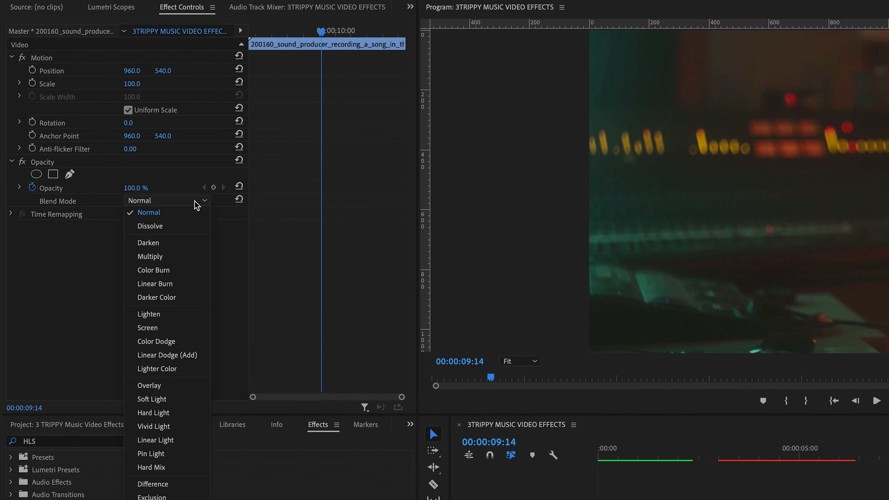
click(179, 314)
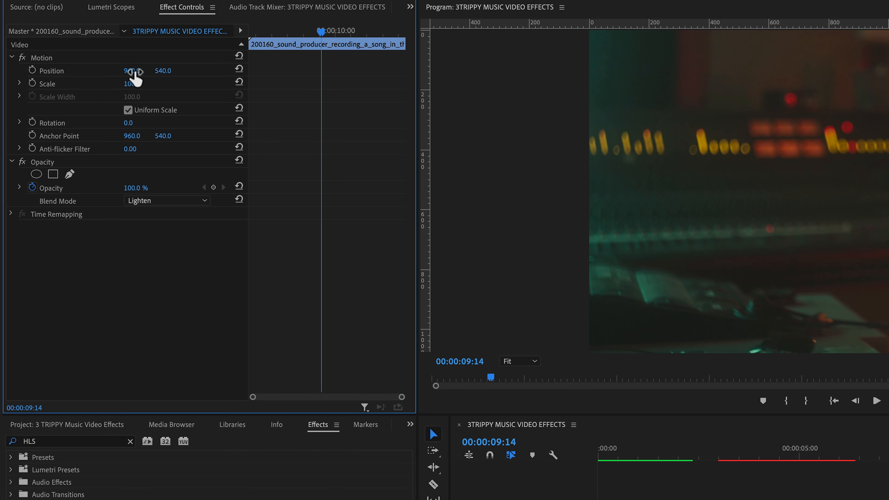
drag(135, 72, 1, 72)
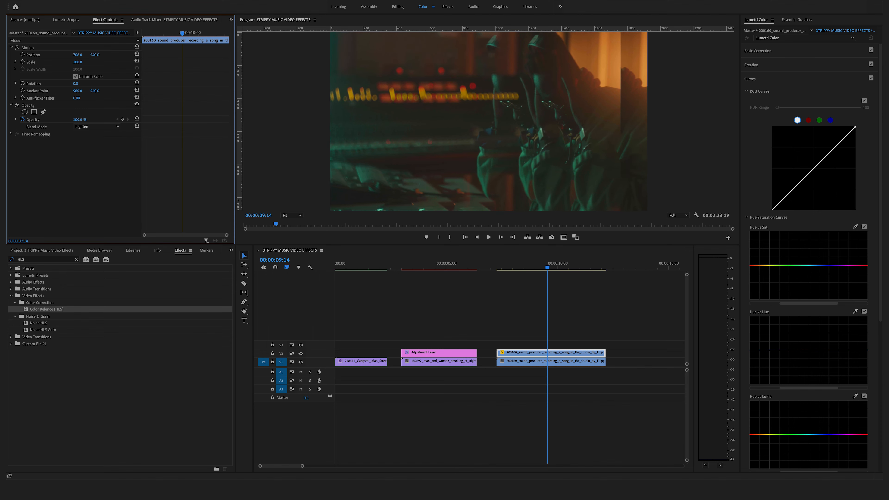
mouse_move(77, 55)
mouse_down()
mouse_move(104, 55)
mouse_move(77, 55)
mouse_move(88, 55)
mouse_up()
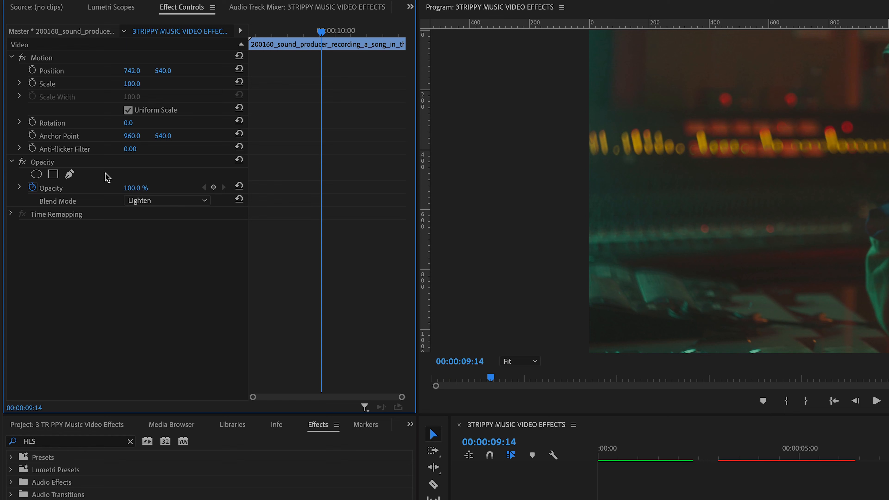
- Draw a closed freeform opacity mask around the producer on the duplicate clip and widen its feather to 122
click(70, 174)
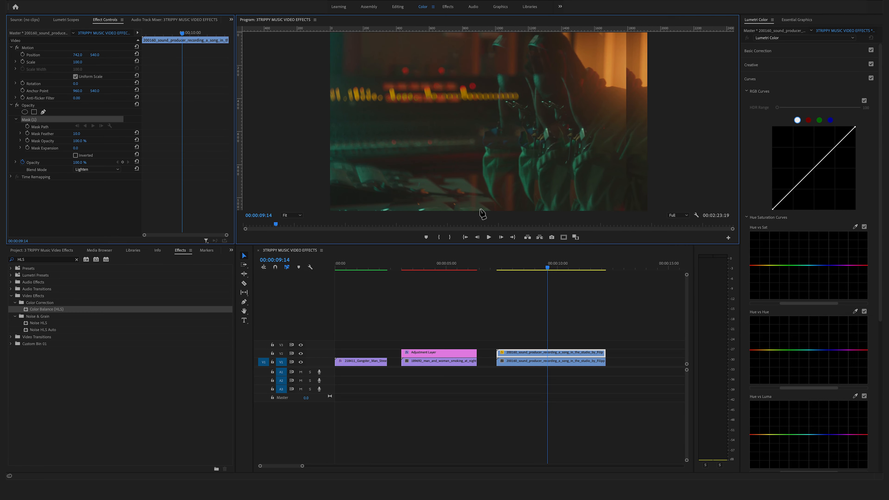
click(463, 148)
click(466, 88)
click(474, 61)
click(475, 52)
click(483, 33)
click(545, 35)
click(568, 35)
click(591, 41)
click(601, 56)
click(602, 61)
click(602, 98)
click(597, 121)
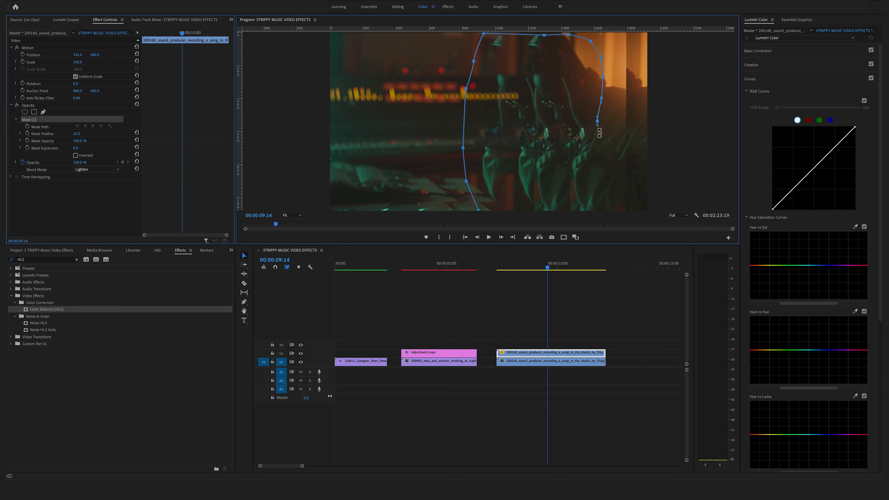
click(599, 143)
click(601, 165)
click(605, 191)
click(478, 211)
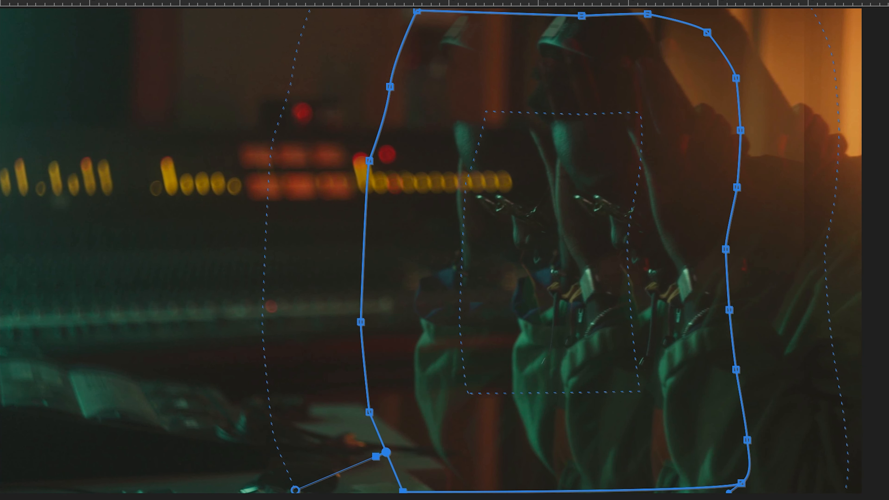
drag(295, 490, 321, 479)
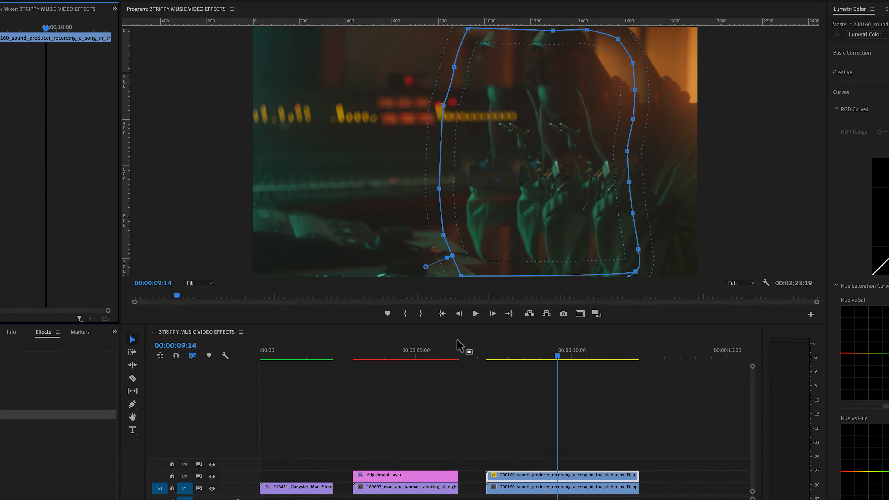
- Play back the blended duplicate effect from 00:00:07:18 to about 00:00:10:09
drag(546, 267, 507, 267)
click(558, 309)
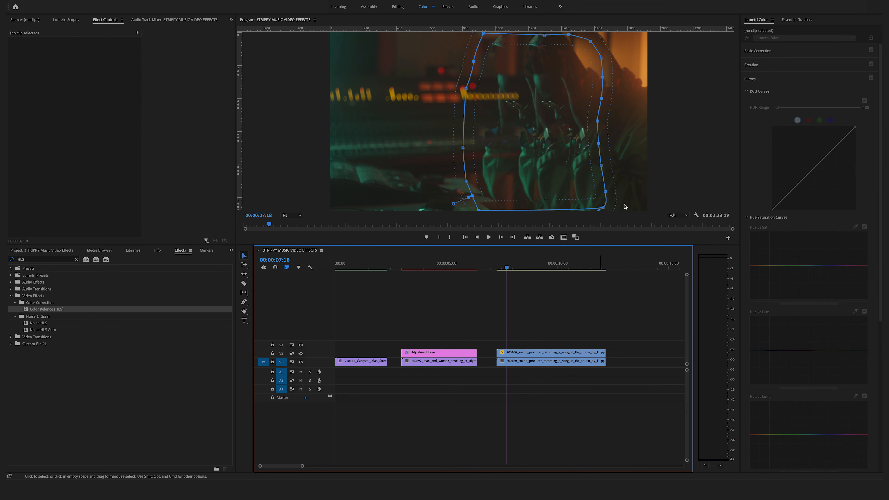
key(space)
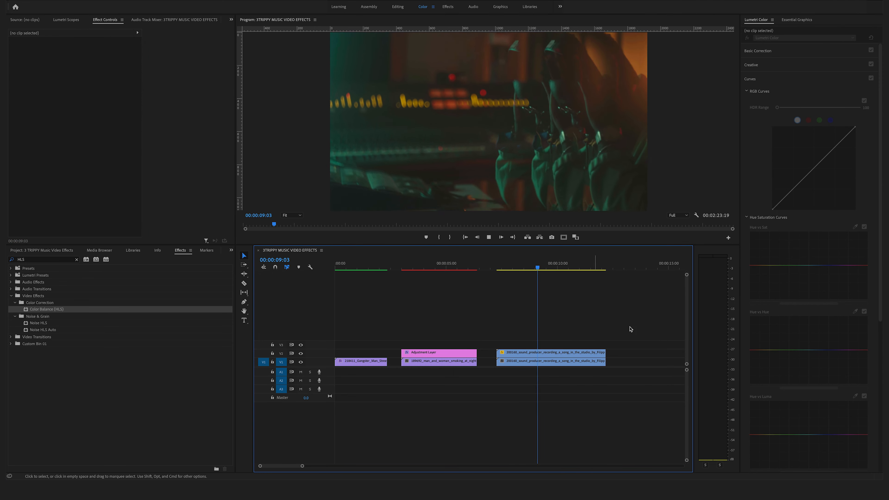
click(603, 349)
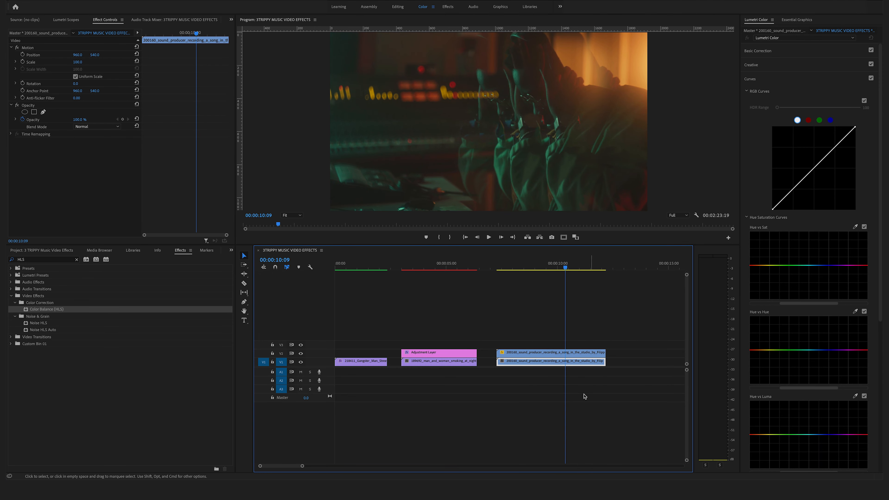
- Apply Color Balance (HLS) to the upper duplicate clip, raise its Hue to about 179°, and fine-tune the Hue further
click(556, 354)
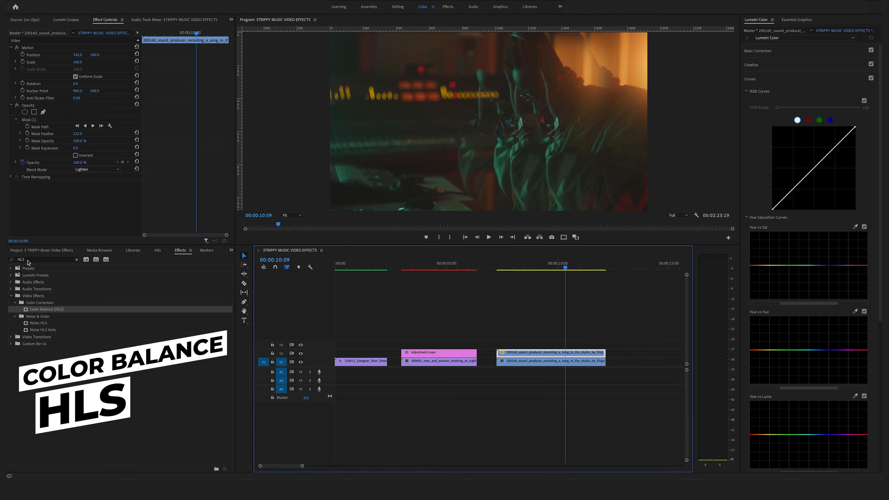
click(36, 312)
drag(27, 311, 542, 356)
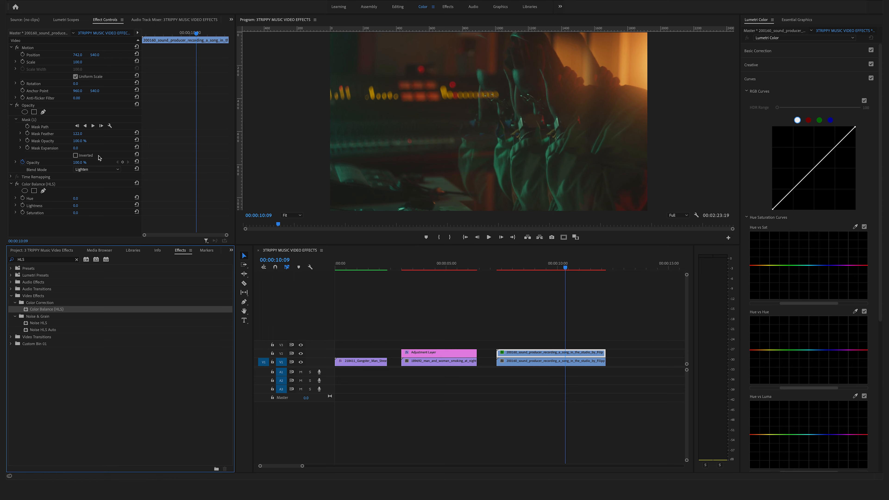
drag(75, 198, 77, 198)
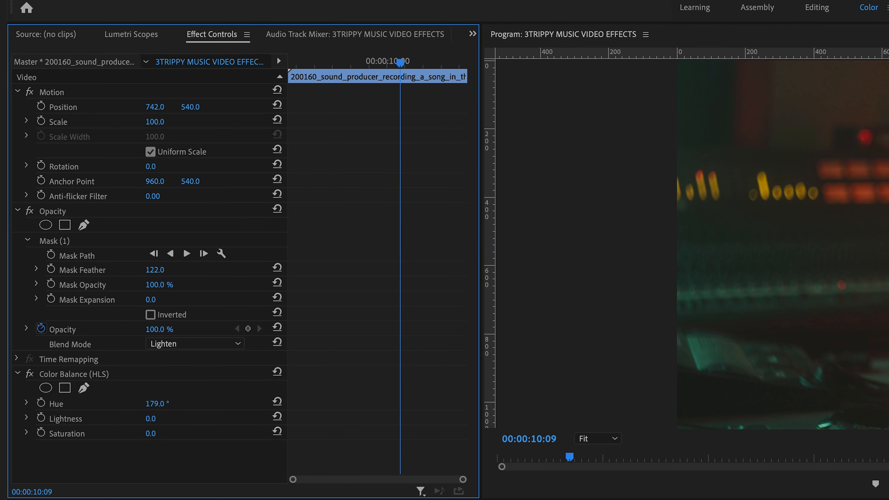
drag(157, 404, 169, 404)
mouse_move(77, 198)
mouse_down()
mouse_move(93, 198)
mouse_move(80, 198)
mouse_up()
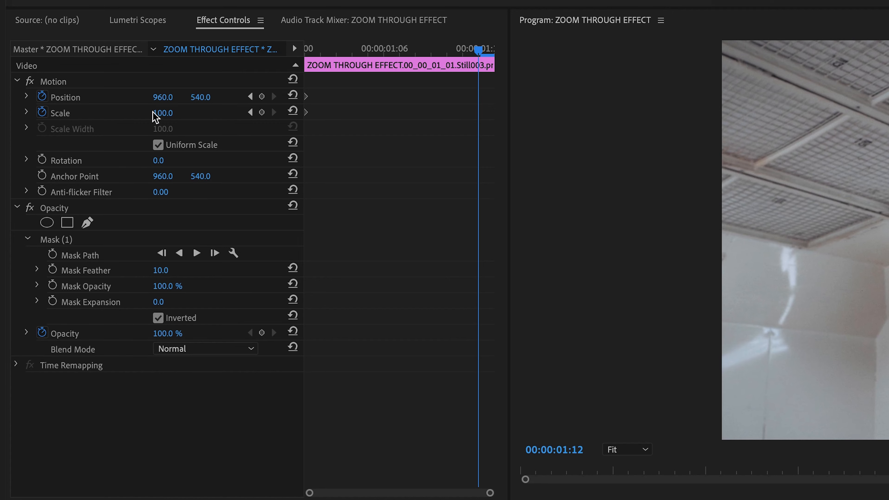
- In the zoom-through sequence, keyframe the still's Scale at 458 and its Position at 1810, 64 at 00:00:01:12
drag(160, 114, 179, 114)
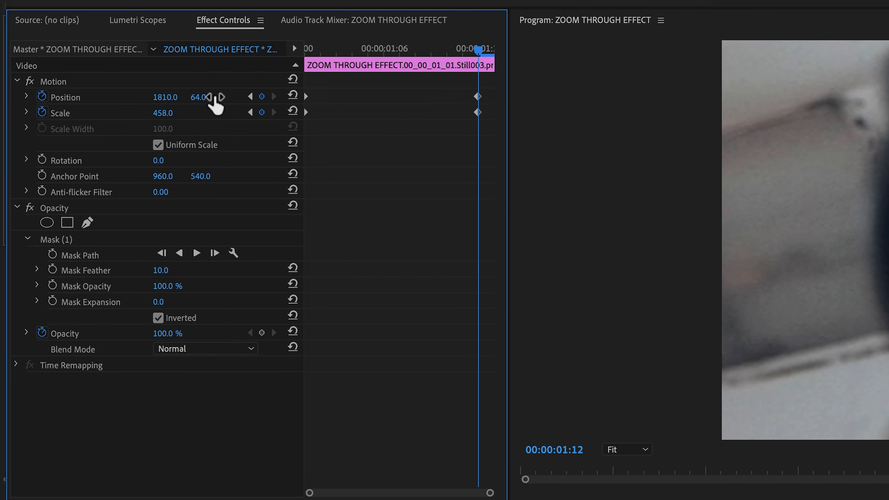